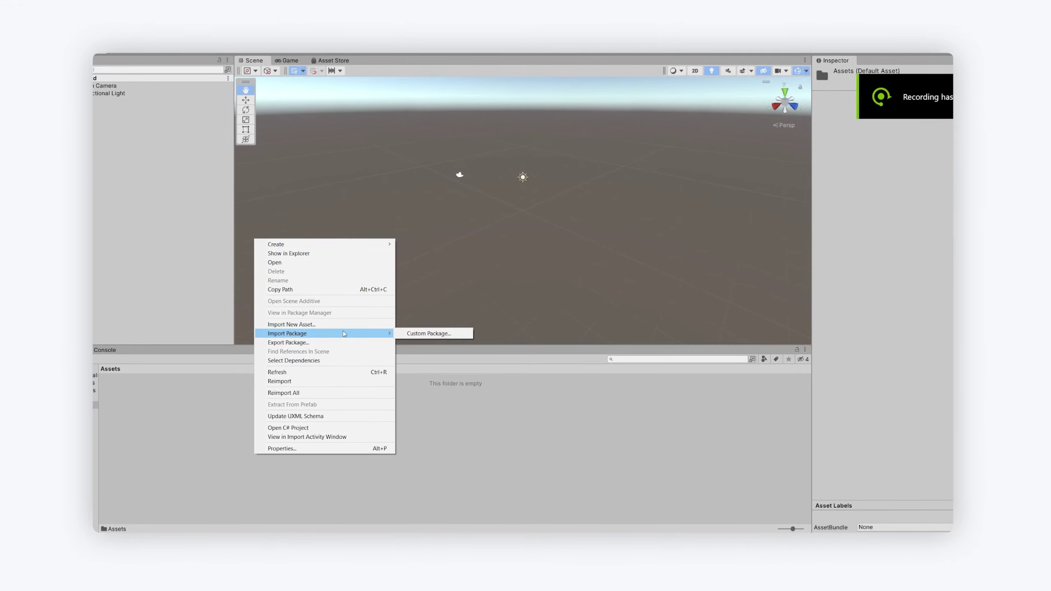
Import the custom package MM_VSP_V0.5.unitypackage with all of its files
click(426, 333)
click(158, 101)
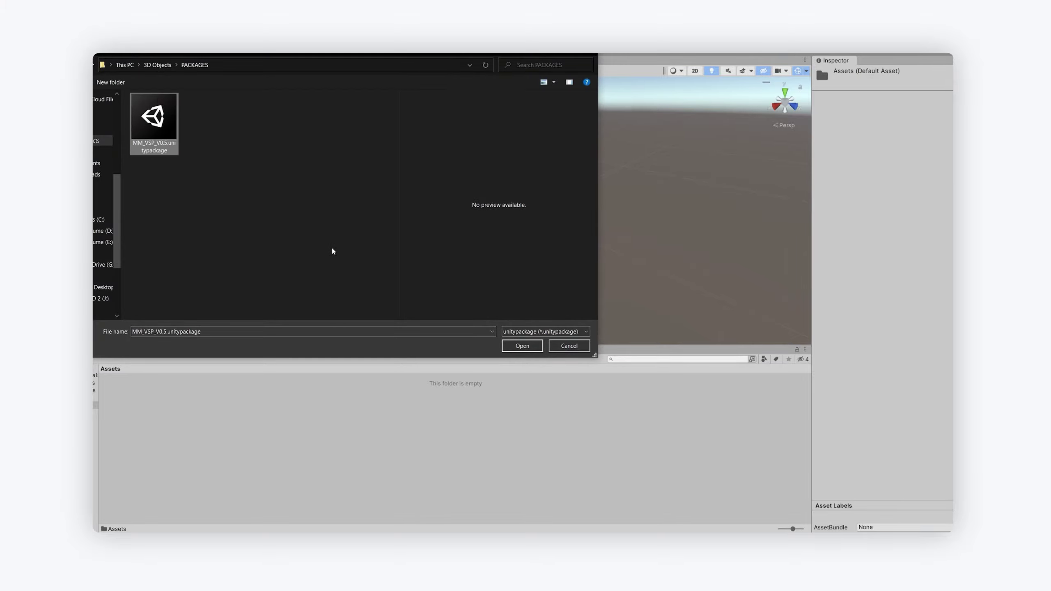
key(Return)
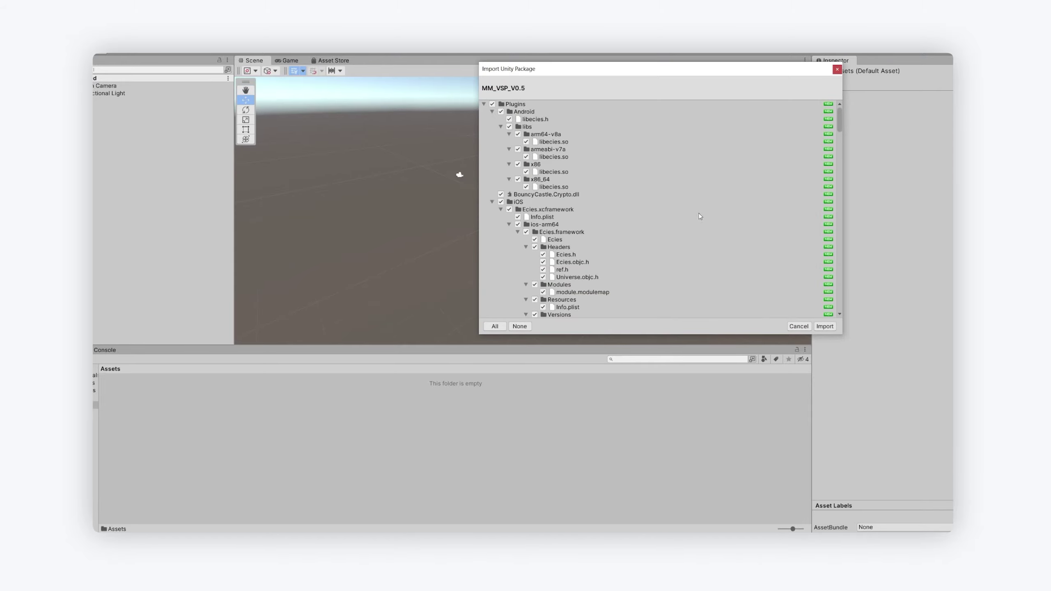
scroll(795, 205, down, 15)
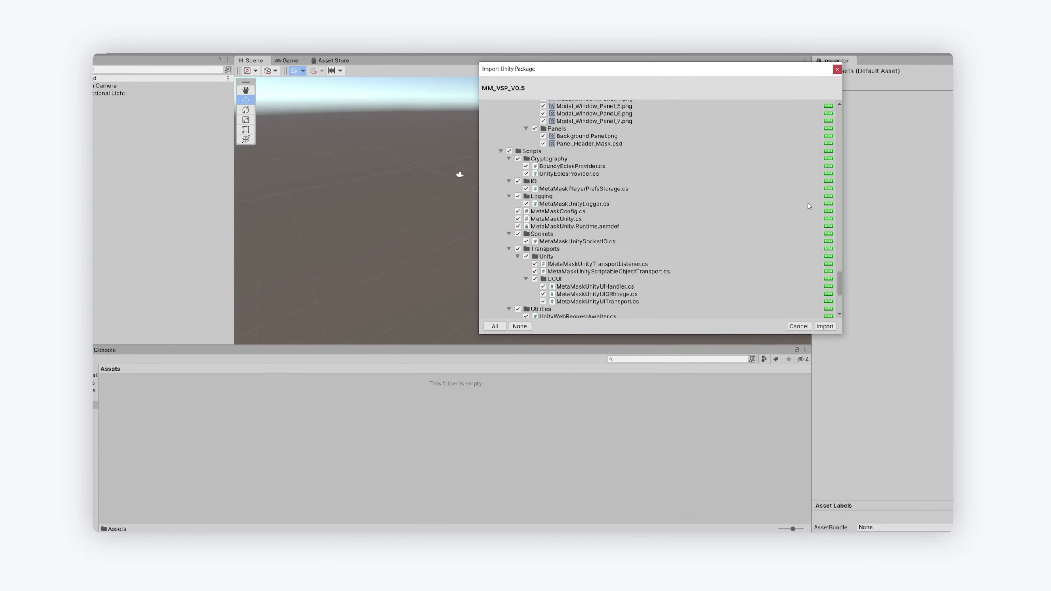
scroll(807, 203, up, 15)
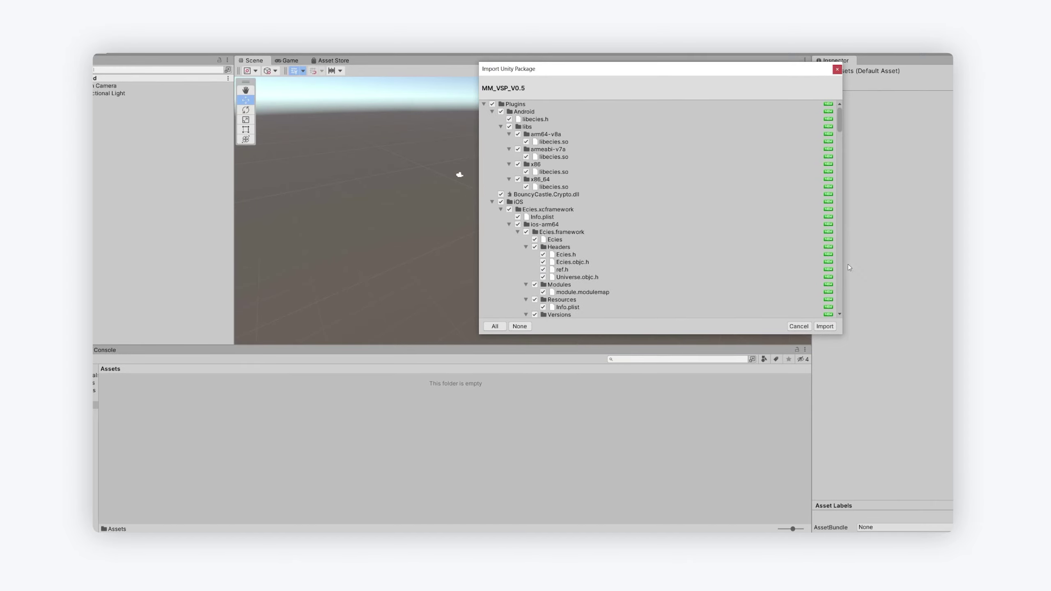
click(831, 327)
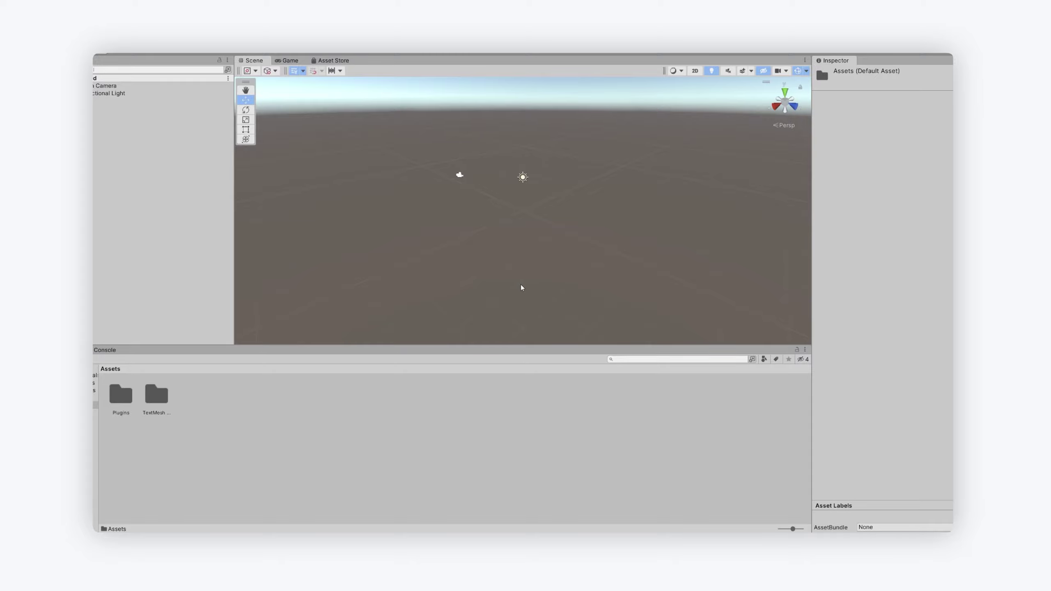
Browse Plugins > MetaMask > Documentation and read the README in the Inspector
double_click(121, 395)
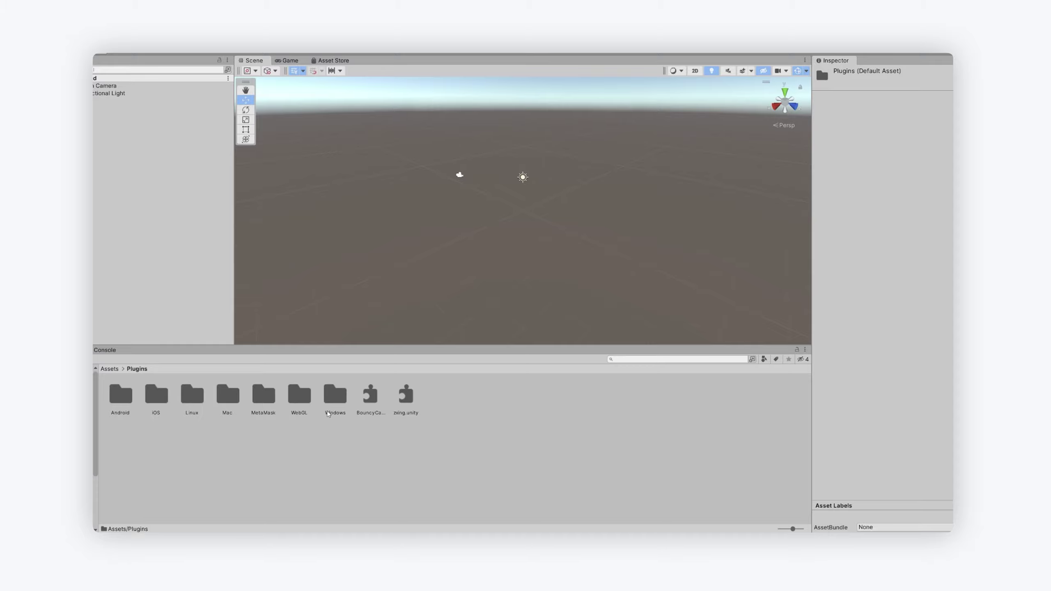
double_click(256, 401)
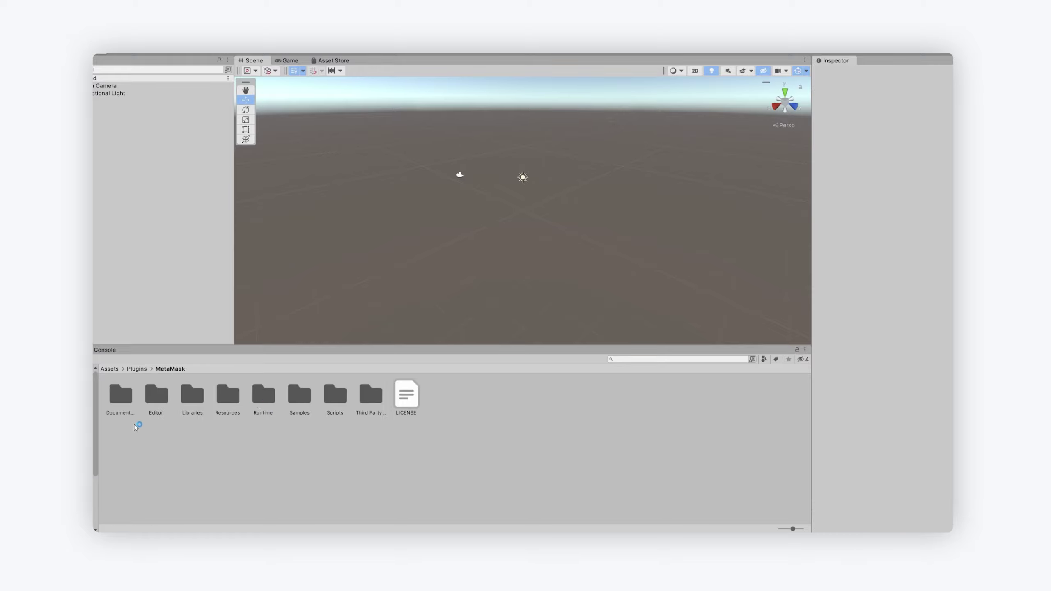
double_click(120, 404)
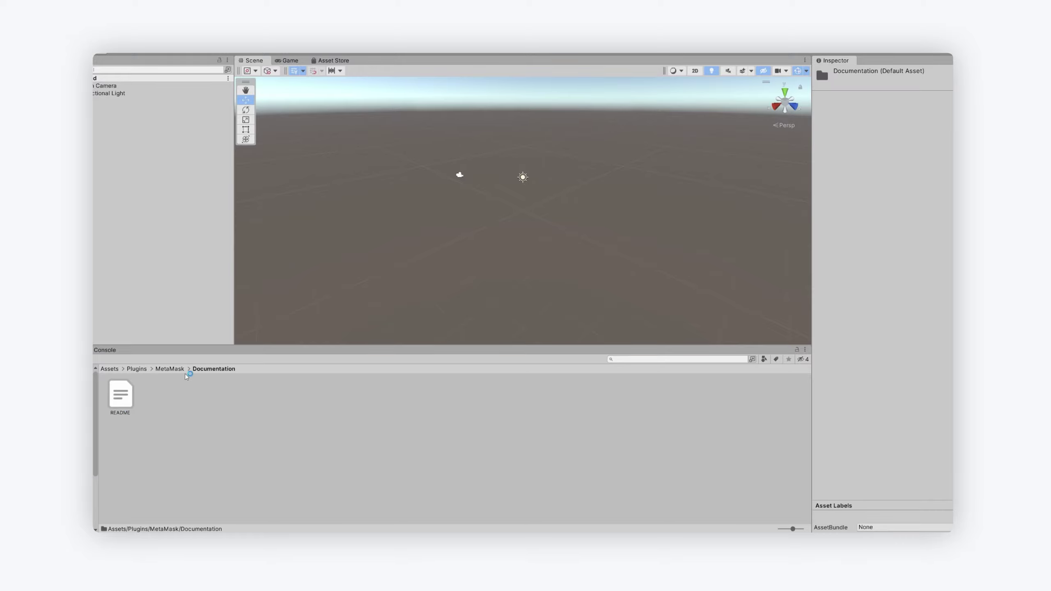
click(120, 399)
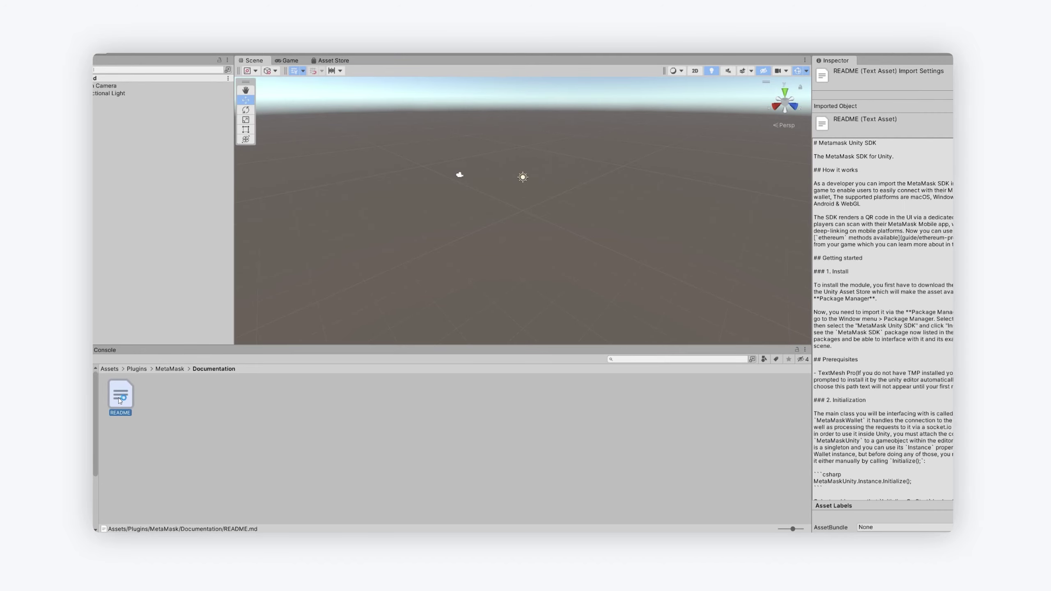
click(174, 425)
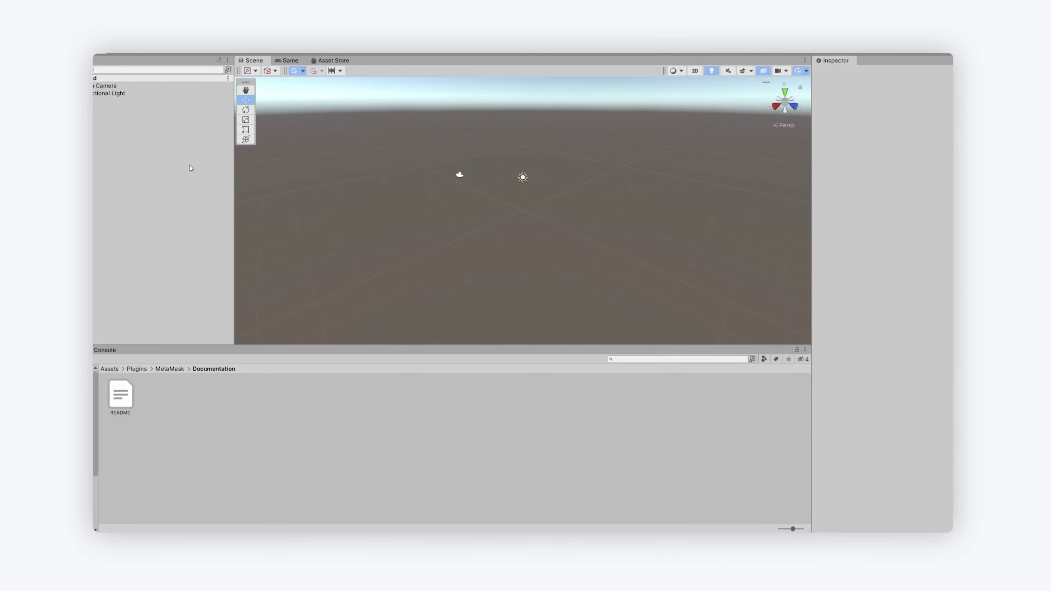
Apply the MetaMask SDK credentials settings from Window > MetaMask > Setup, then close the installer
mouse_move(265, 102)
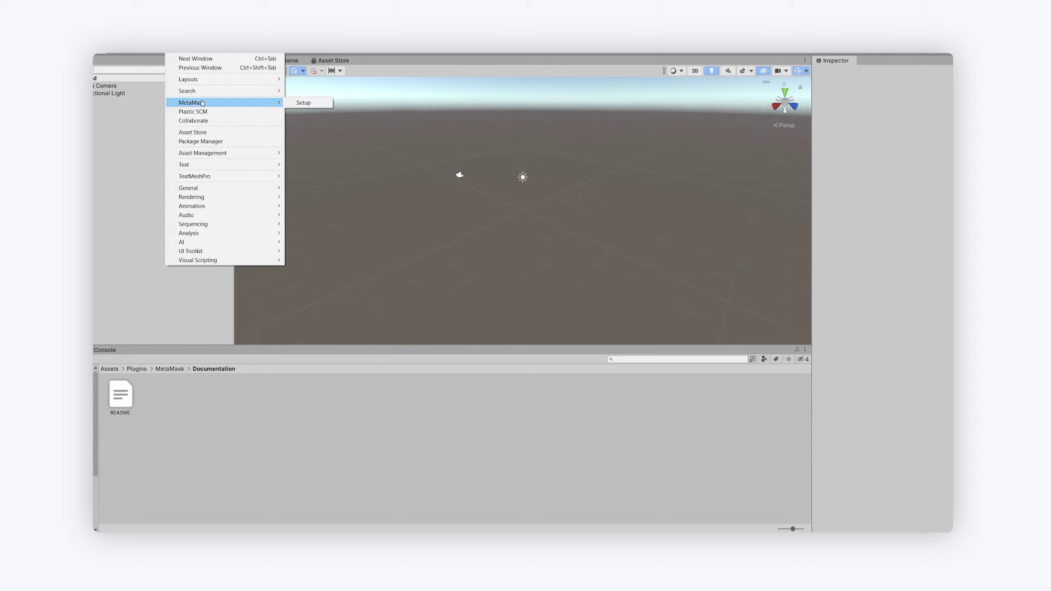
click(317, 105)
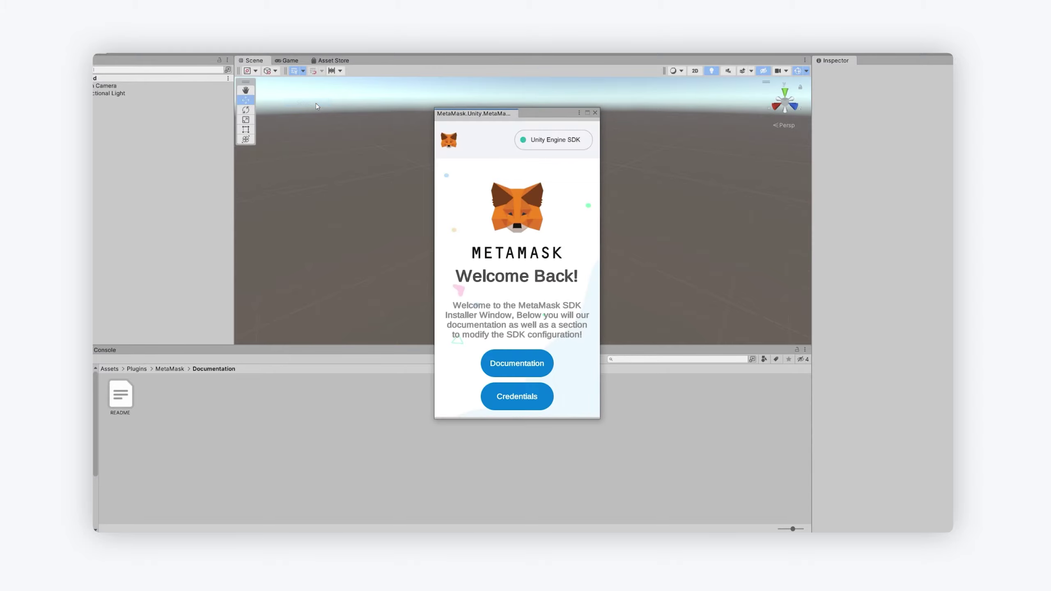
click(522, 397)
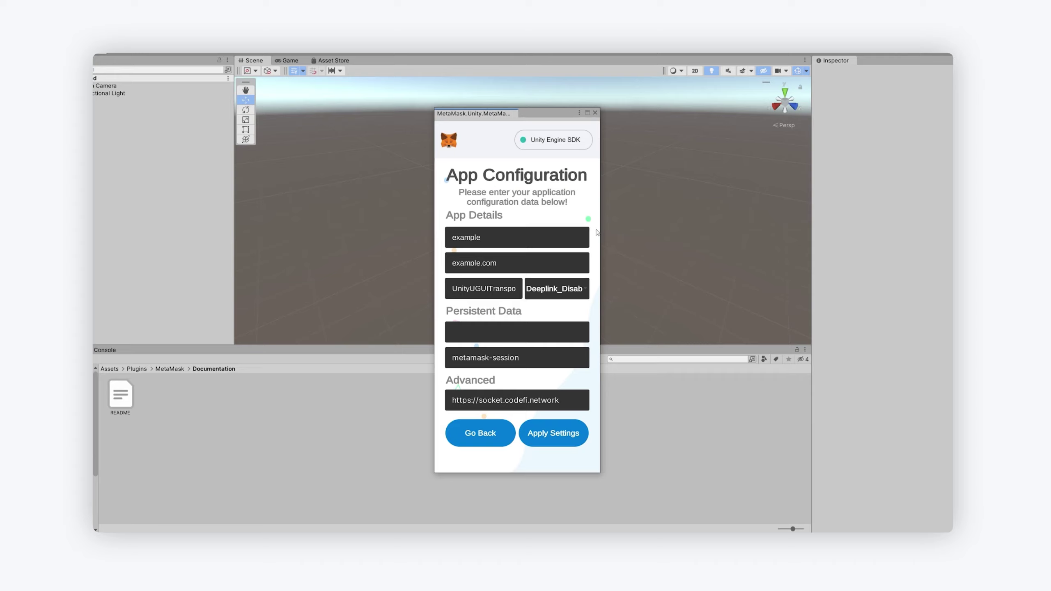
click(545, 444)
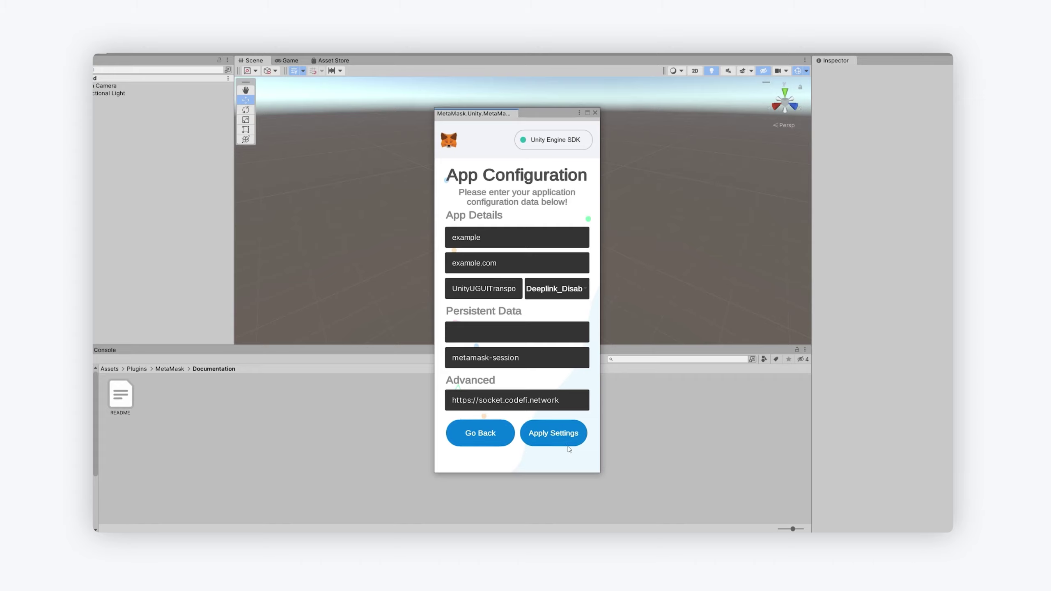
click(536, 382)
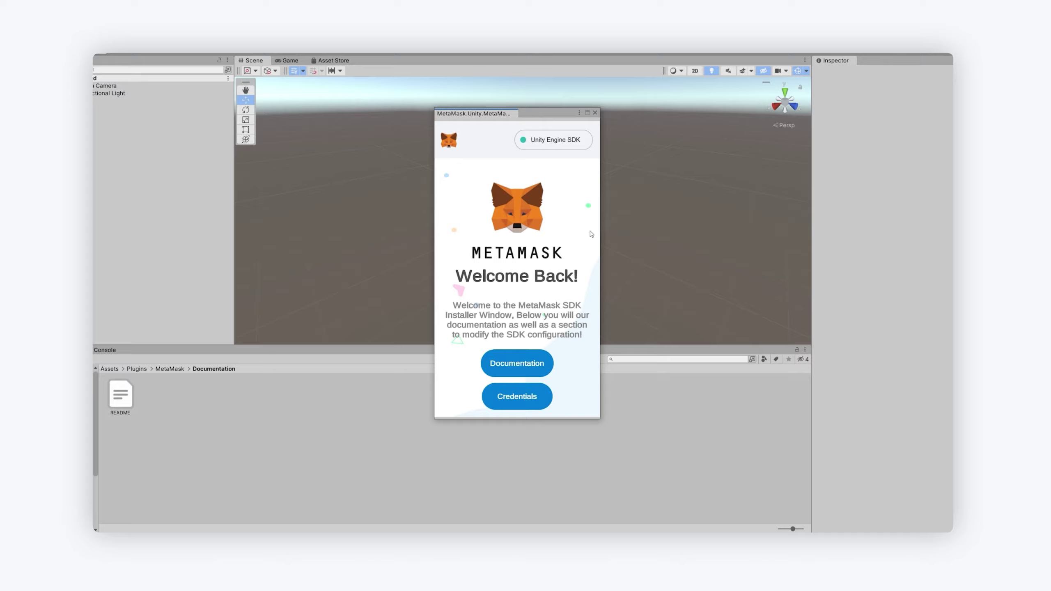
click(594, 113)
click(170, 369)
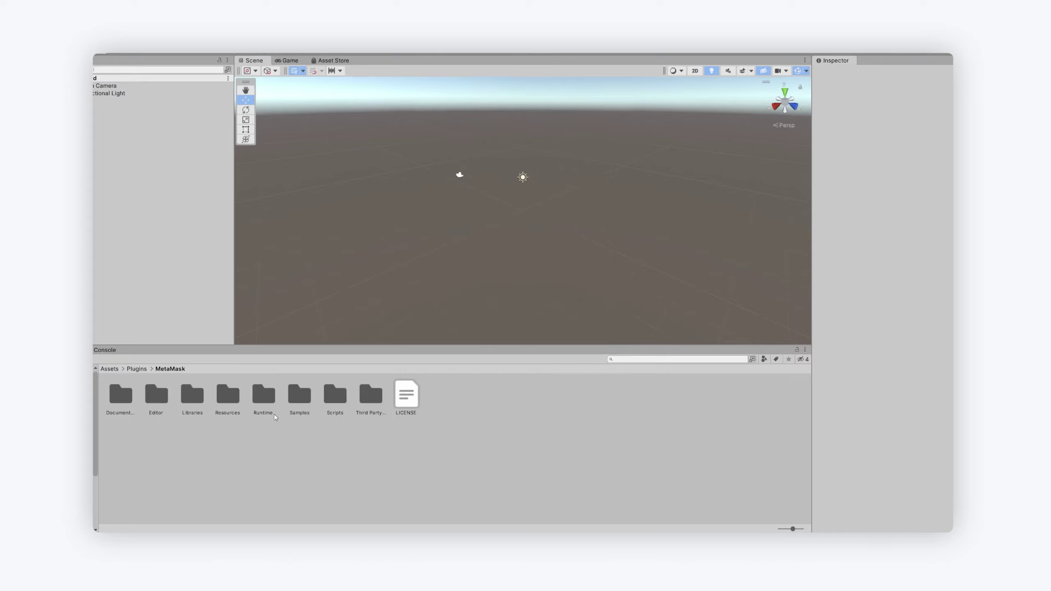
Review the LICENSE, Third Party Notices and Native Web Socket license, then return to the MetaMask folder
click(406, 395)
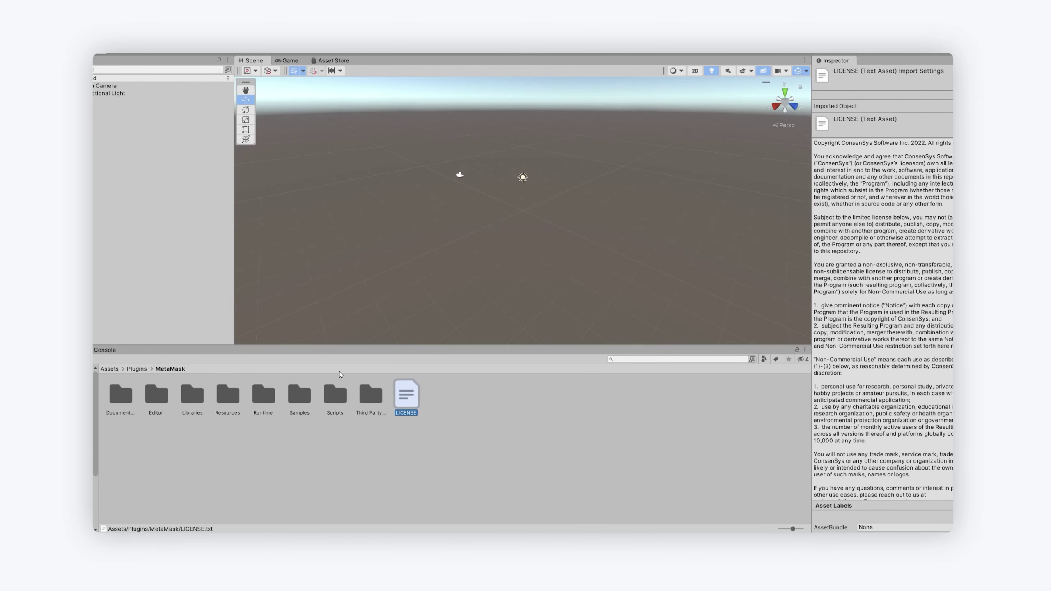
double_click(373, 397)
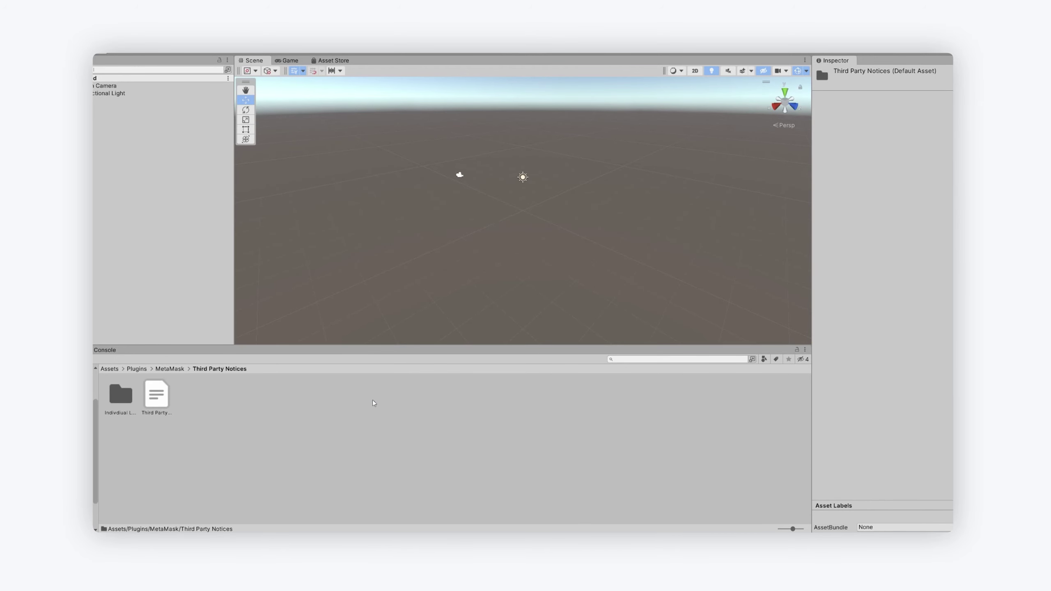
click(165, 397)
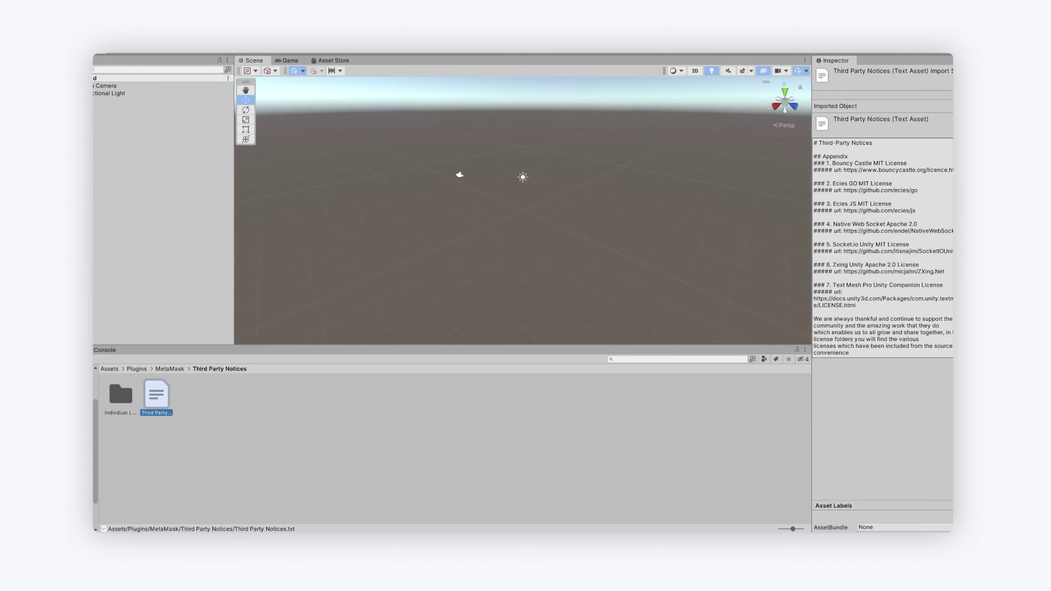
double_click(120, 395)
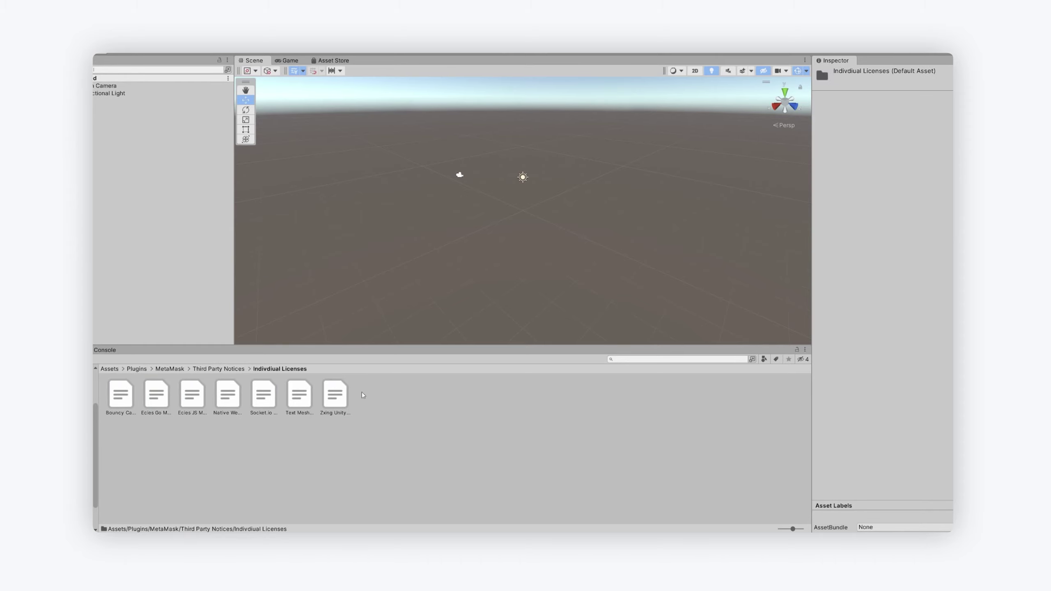
click(228, 396)
click(222, 368)
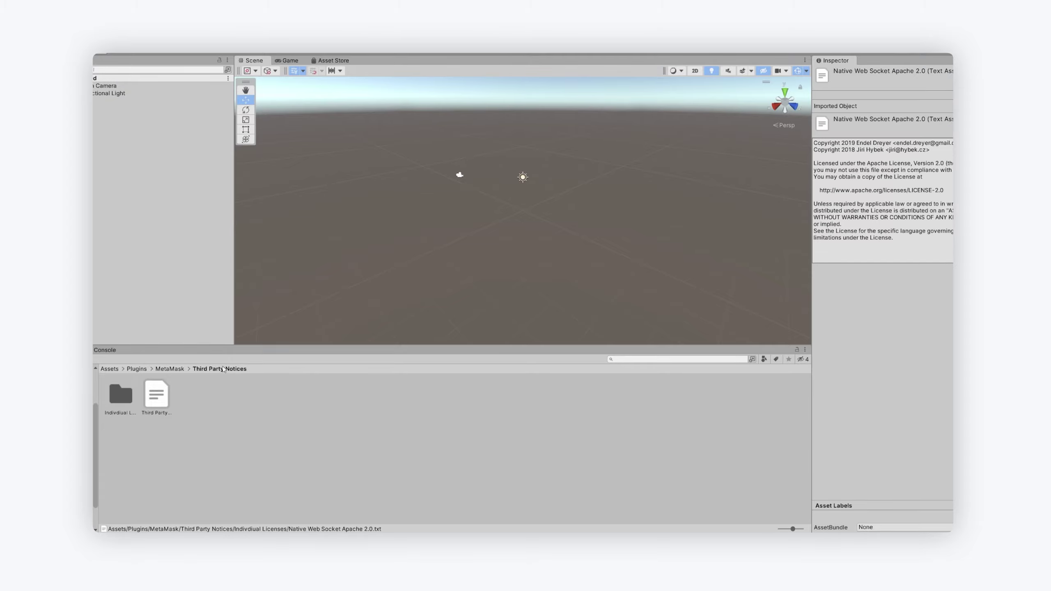
click(169, 369)
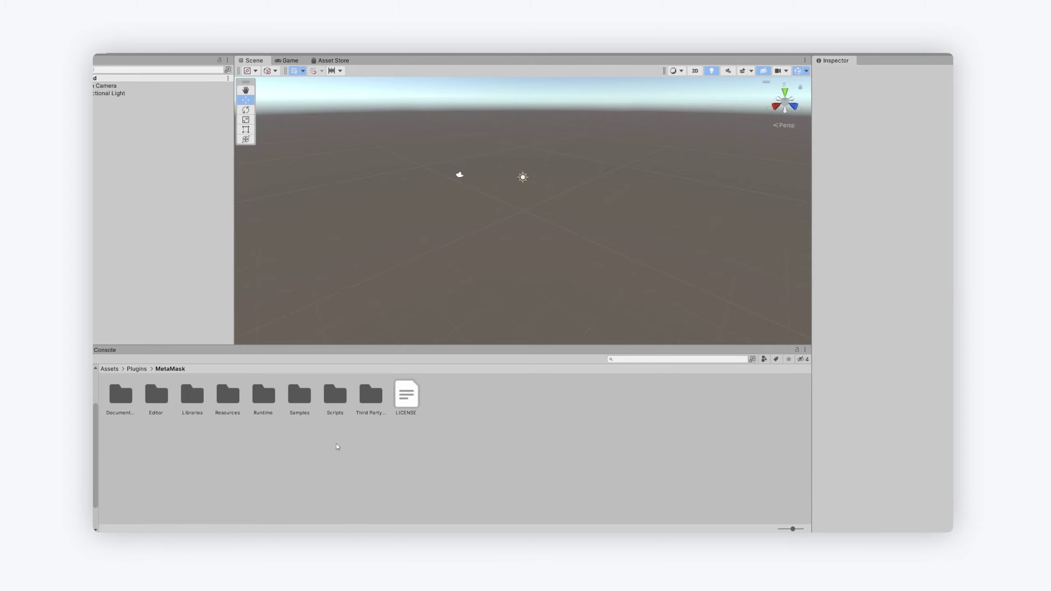
Open the MetaMask Main (Sample) scene from Samples/Main/Scenes and import TMP Essentials plus Examples & Extras
double_click(301, 403)
double_click(127, 396)
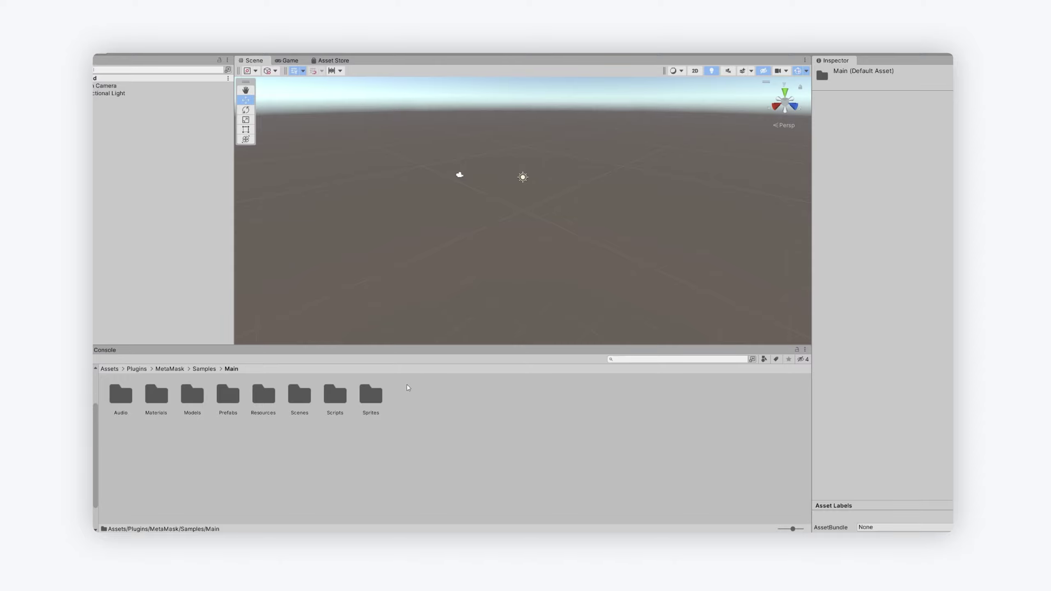
double_click(301, 396)
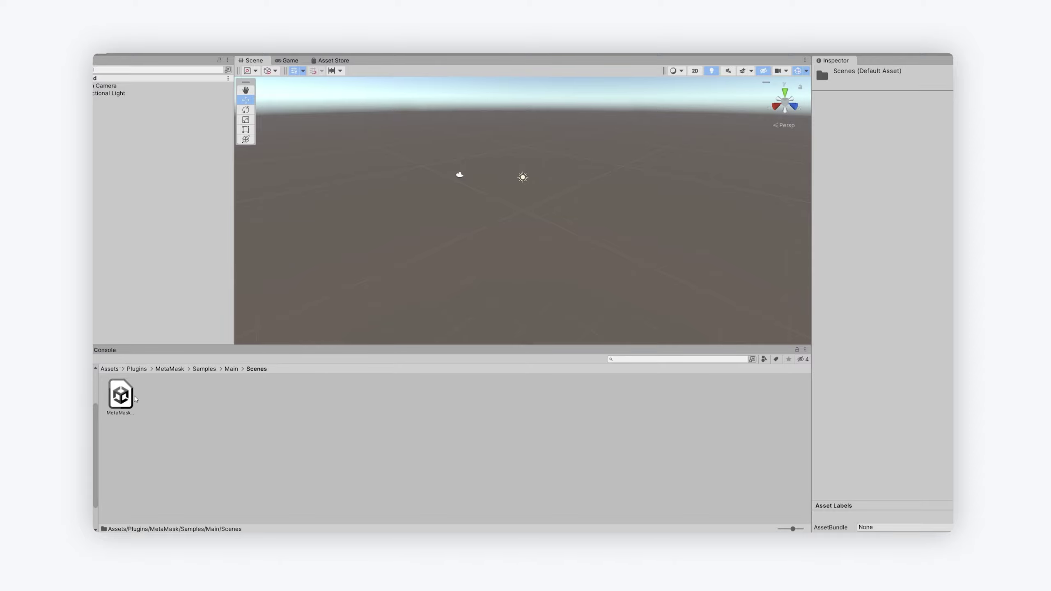
double_click(120, 394)
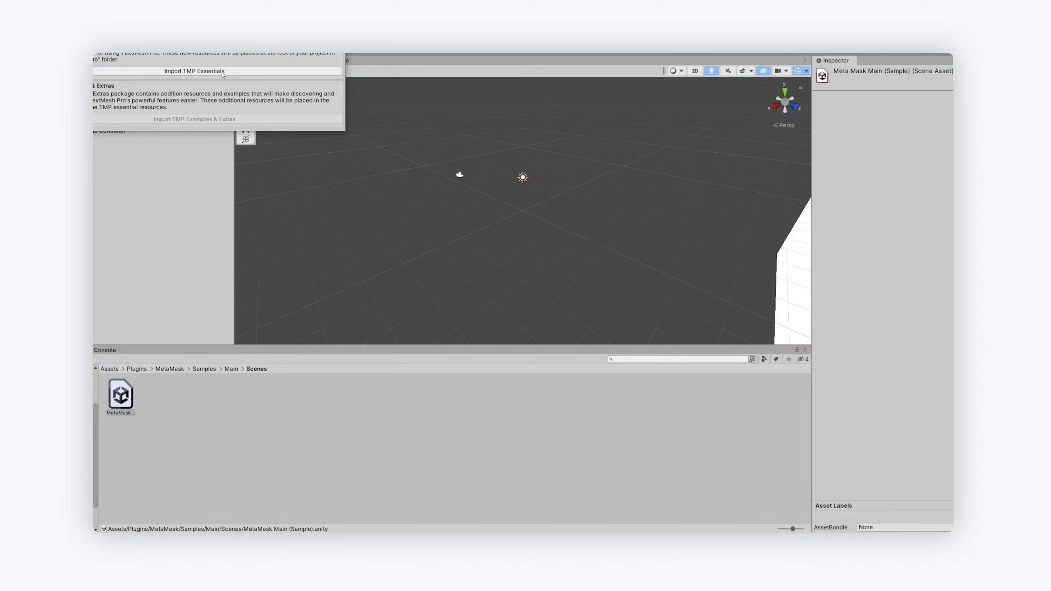
click(222, 71)
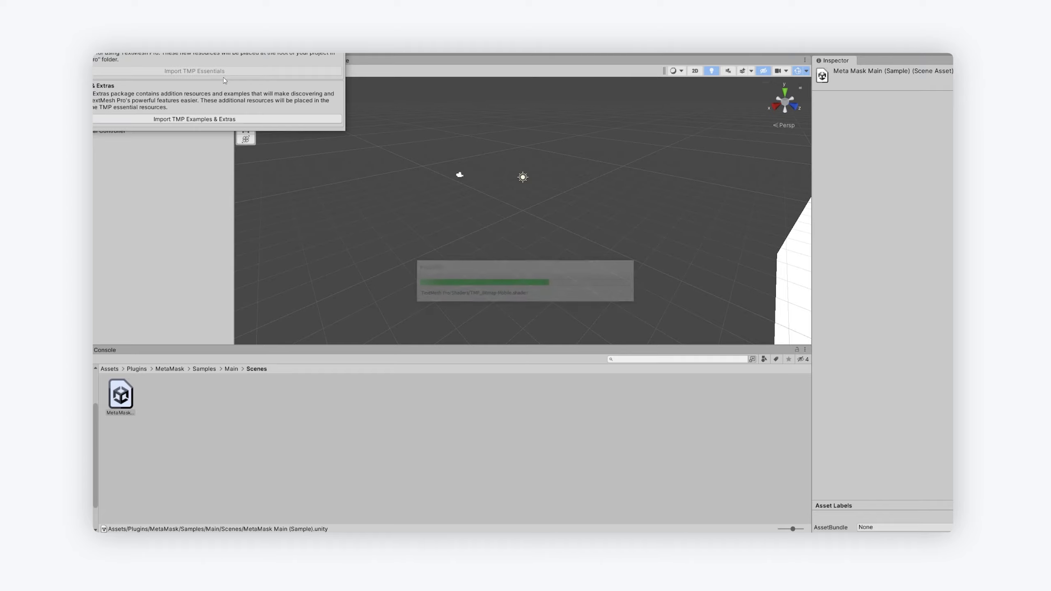
click(222, 119)
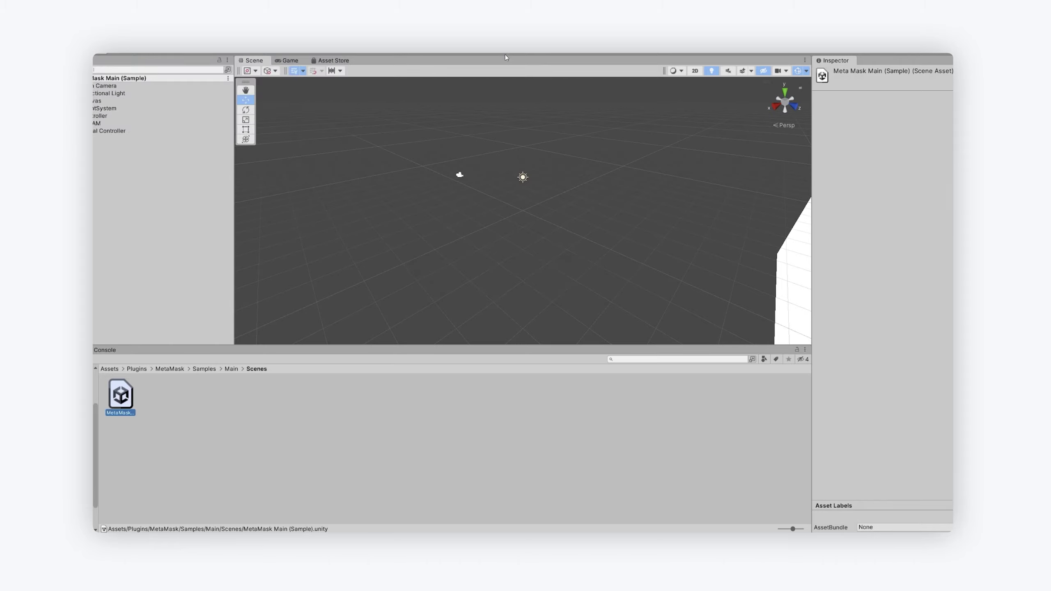
Clear all Console messages and return to the Project browser
click(369, 402)
click(105, 349)
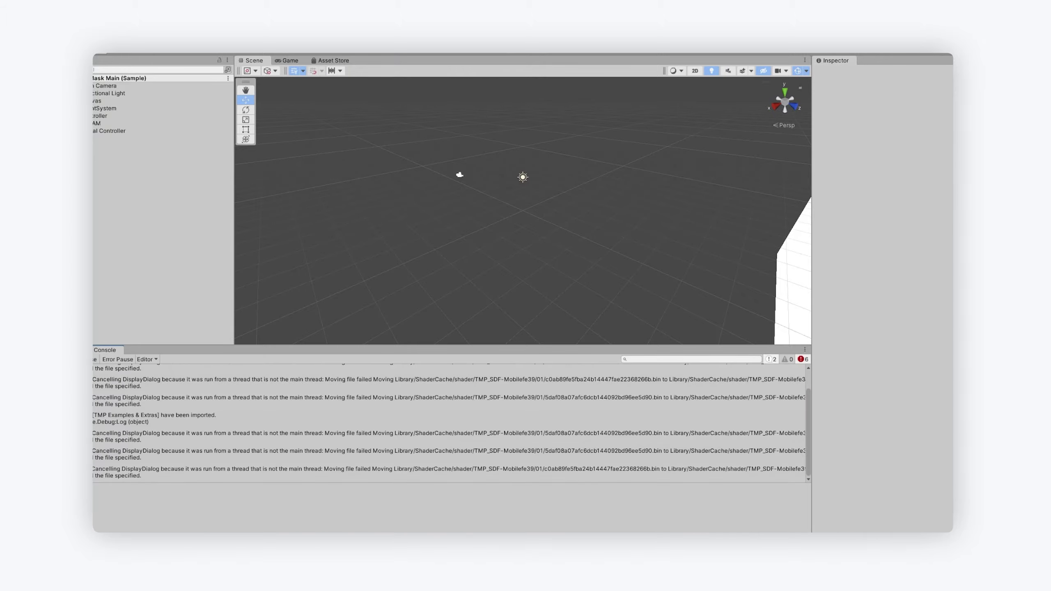
click(95, 359)
click(92, 350)
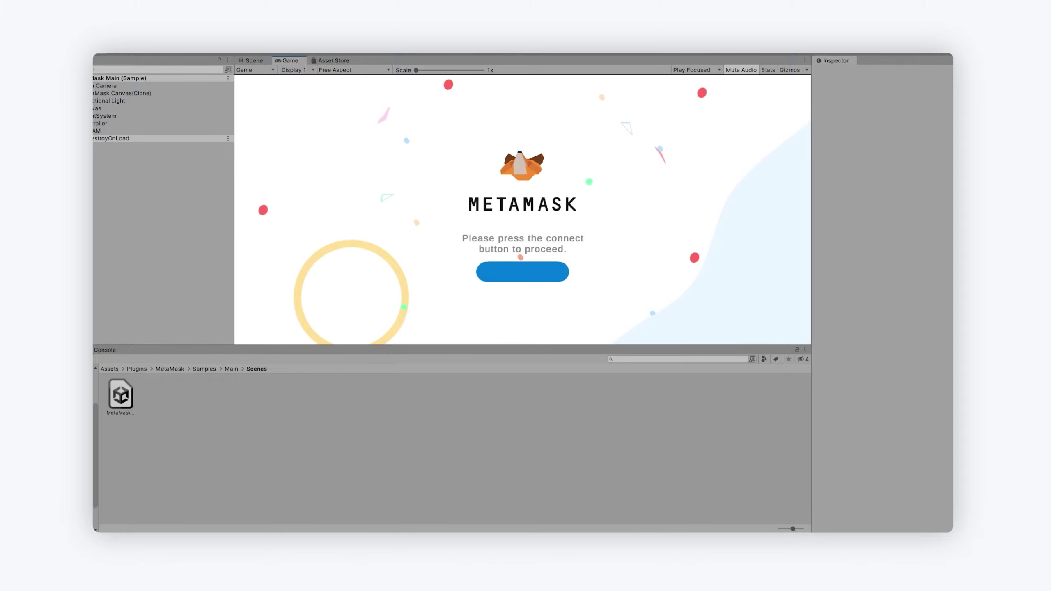
Stop and restart Play mode with Ctrl+P to reach the 'Welcome back!' screen
key(ctrl+p)
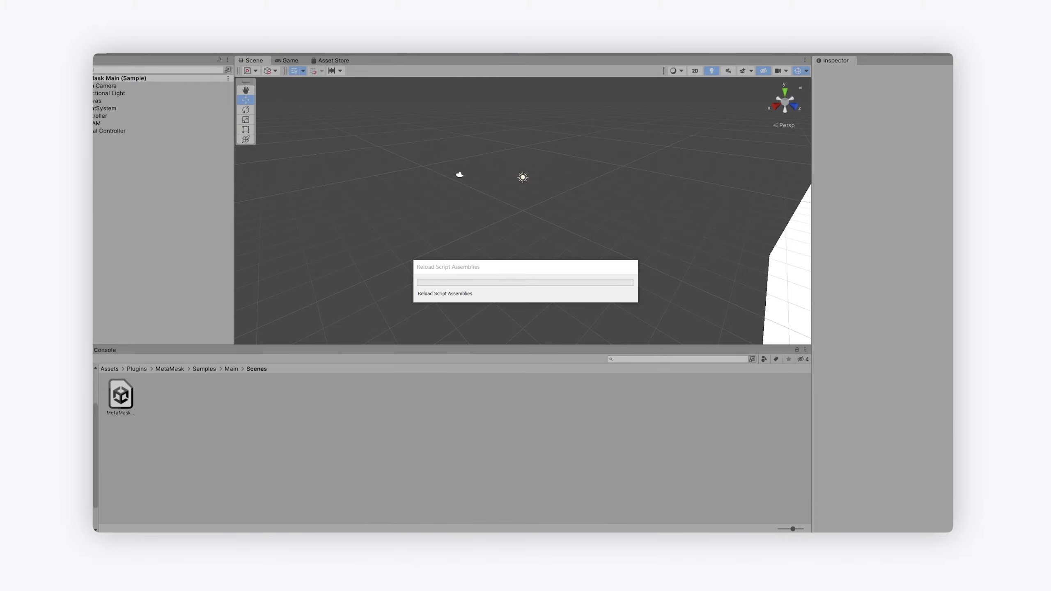
key(ctrl+p)
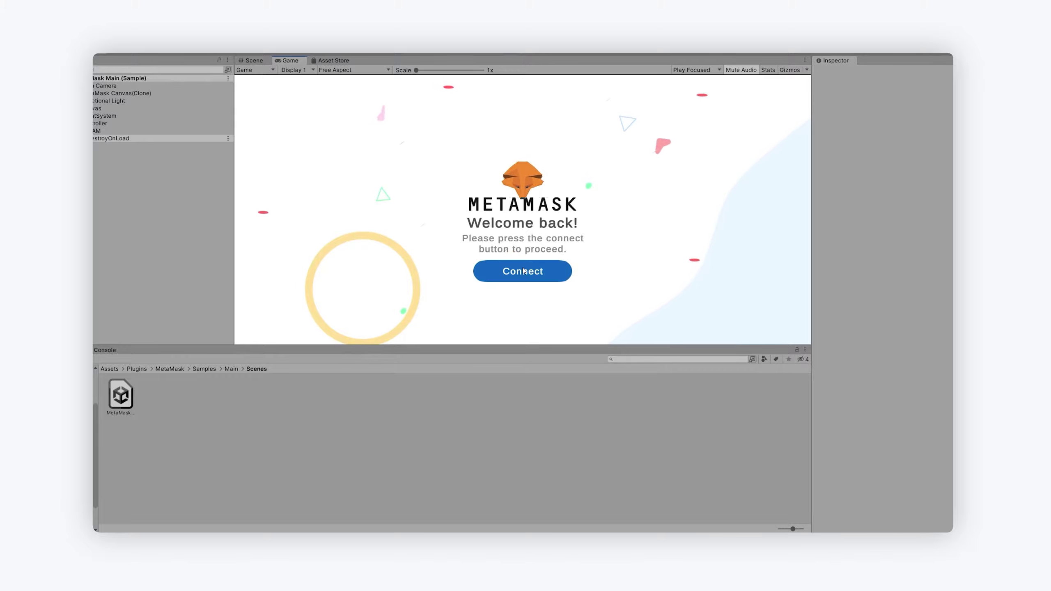
Connect the wallet, then send Sign and Transaction requests, dismissing each result popup
click(523, 271)
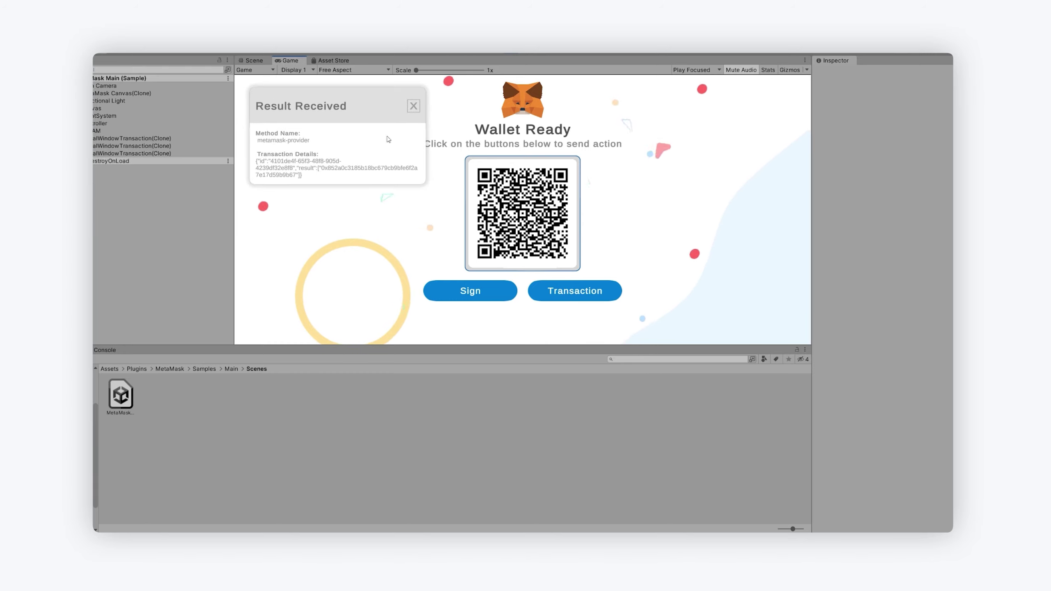
click(413, 106)
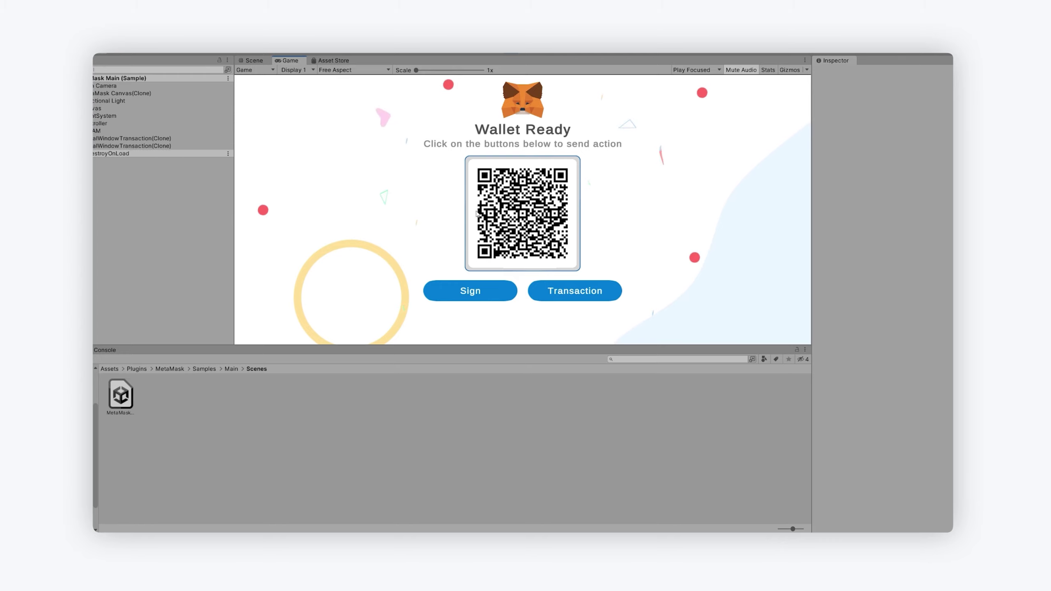
click(471, 295)
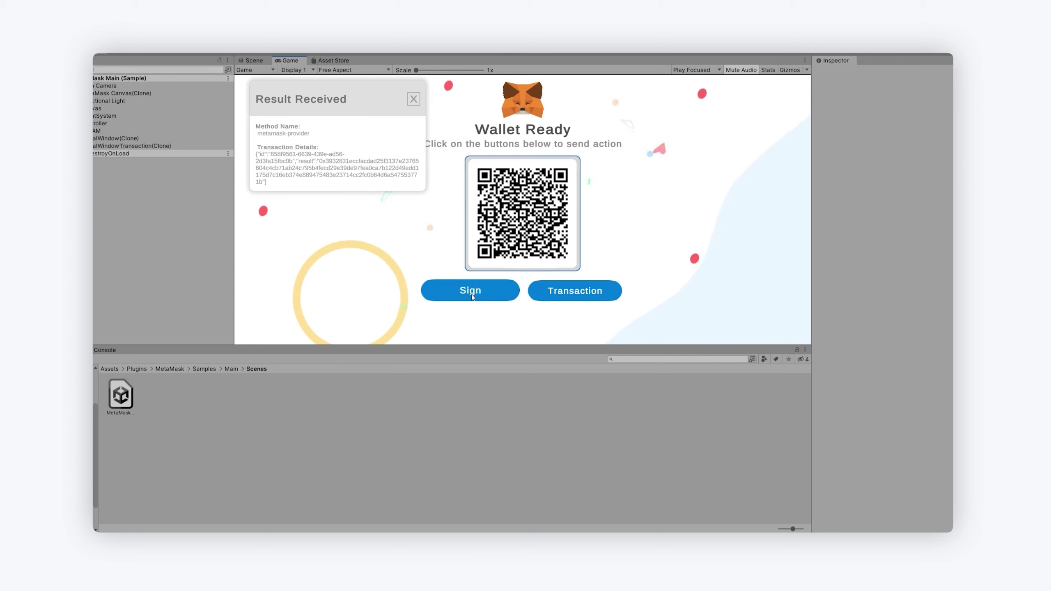
click(559, 290)
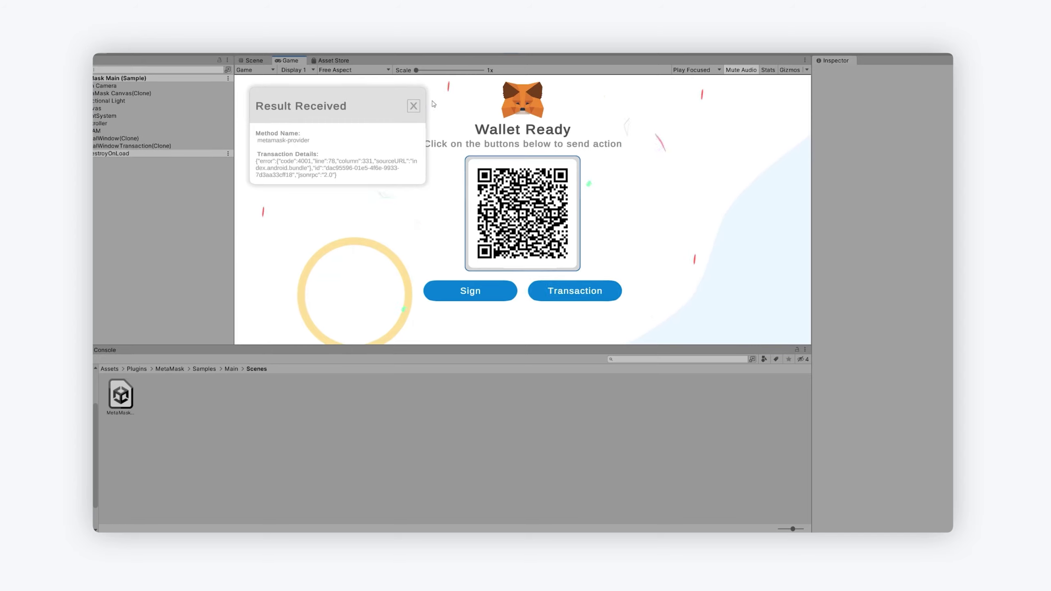
click(416, 108)
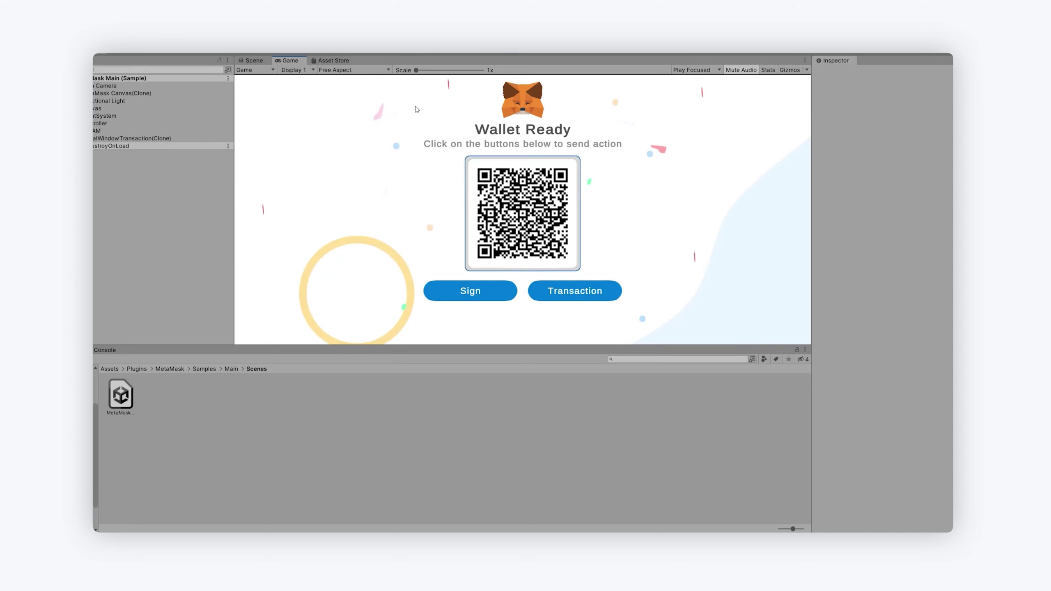